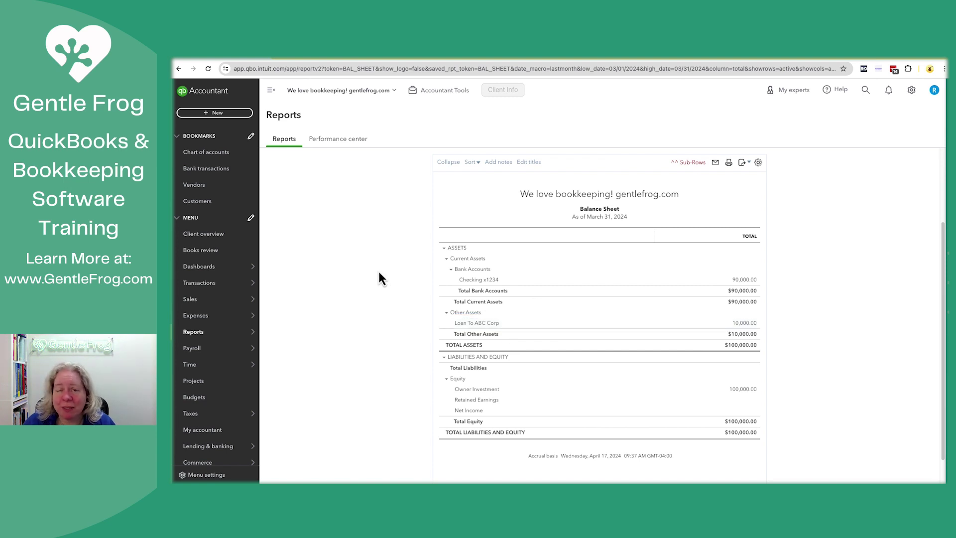
Create a new bank deposit into Checking x1234 dated 02/28/2024
click(232, 118)
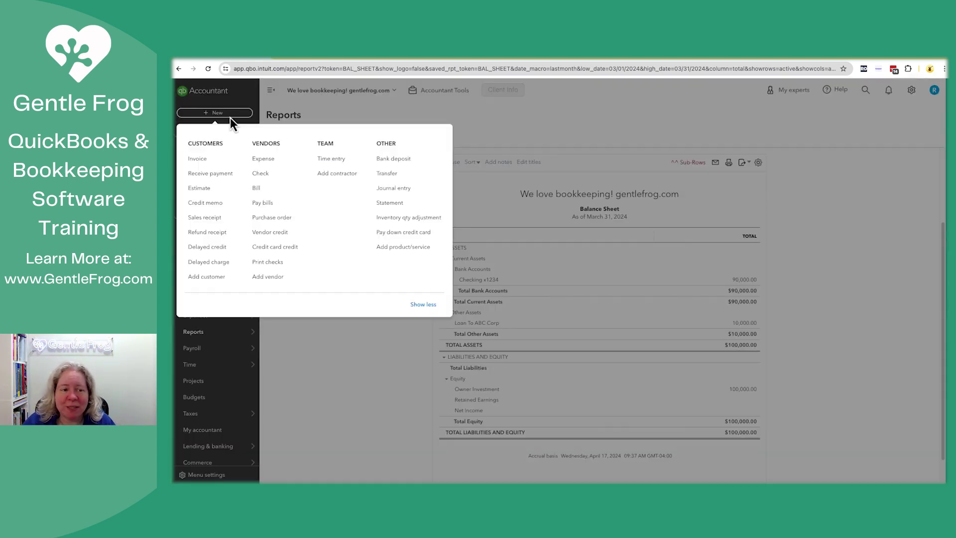
click(386, 165)
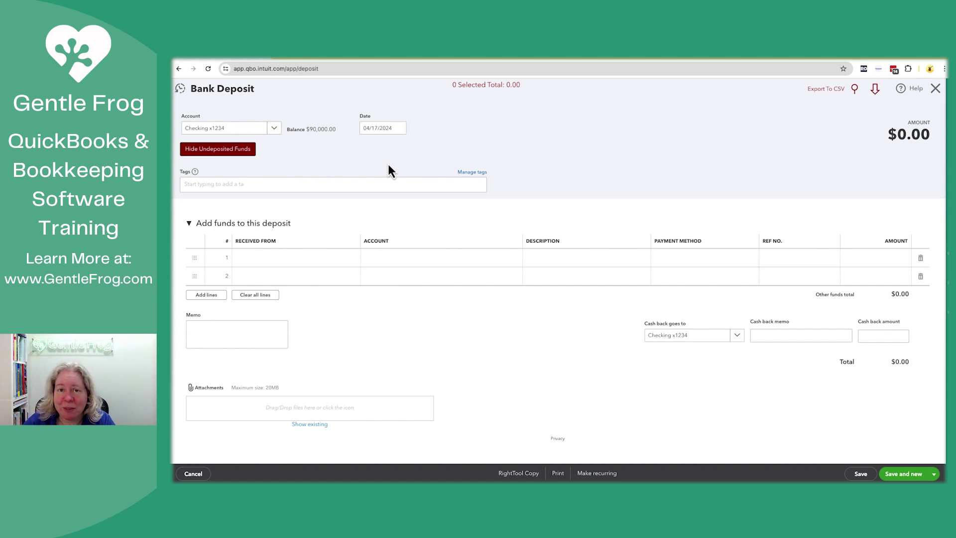
click(380, 129)
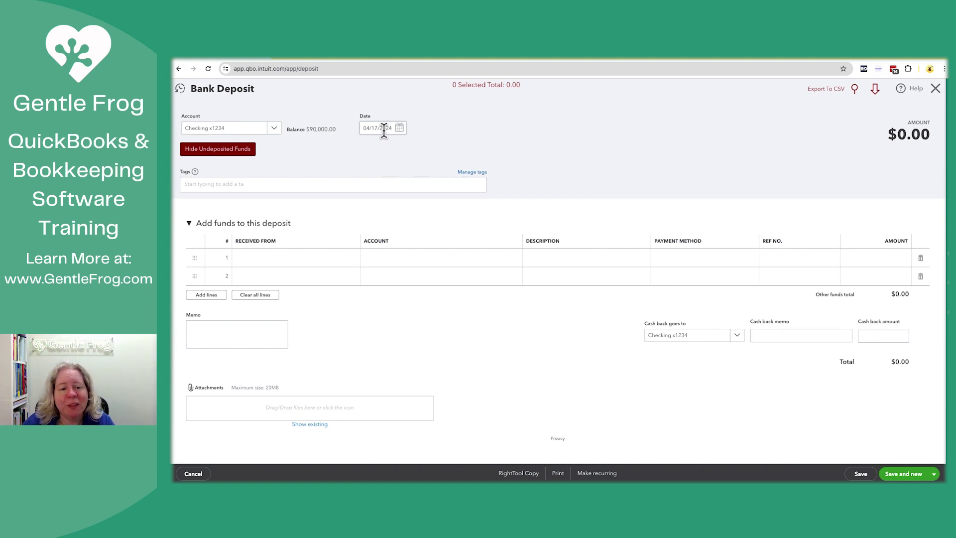
text(02/28/2024)
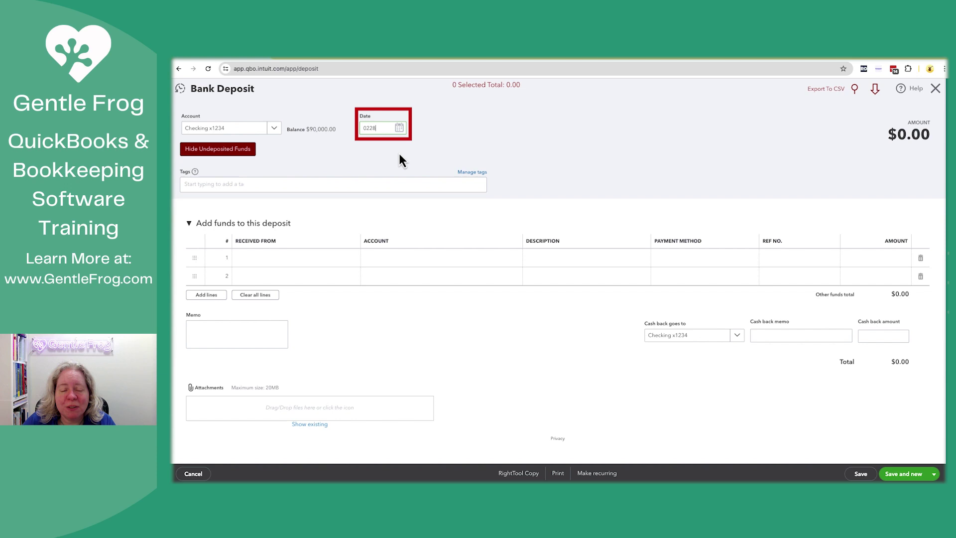
key(Tab)
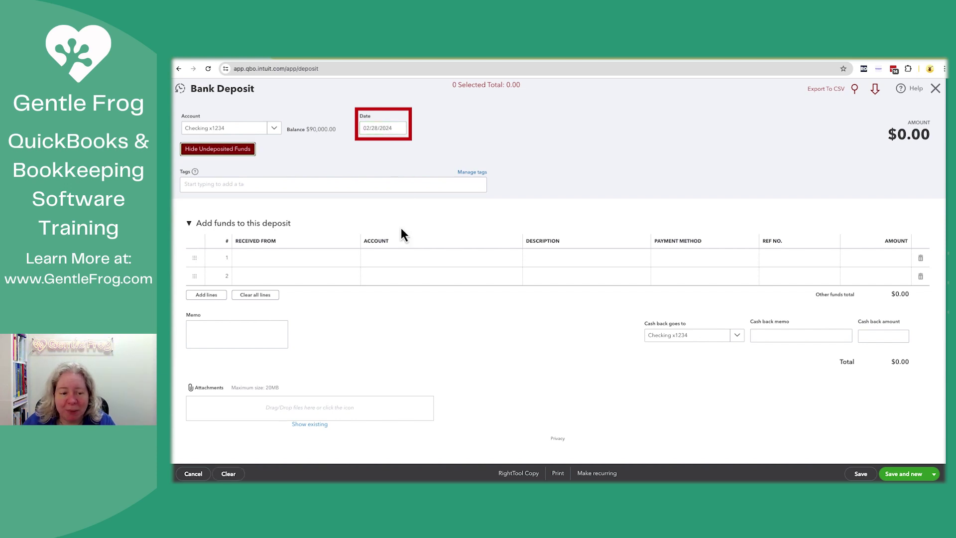
Add ABC Corp as a new Vendor contact and set it as line 1's Received From
click(383, 258)
click(316, 259)
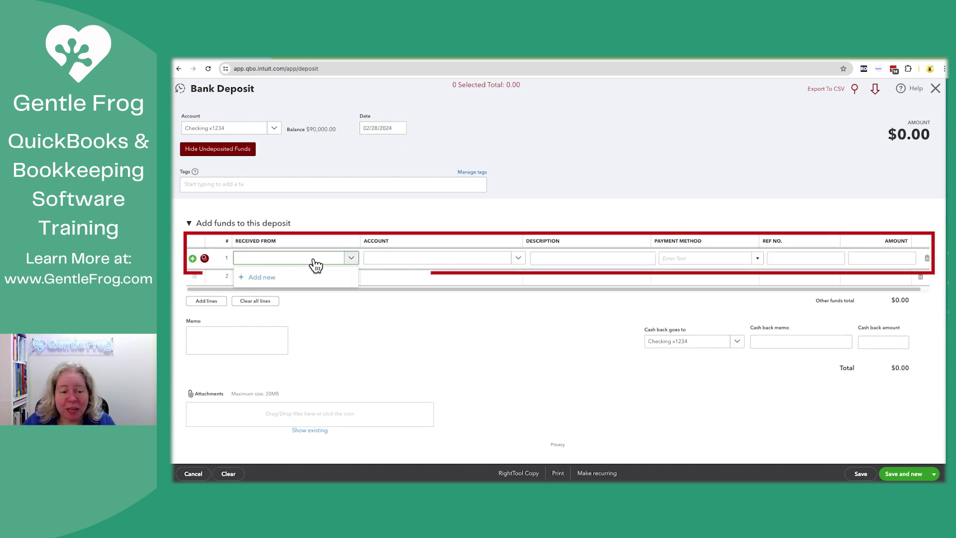
text(ABC)
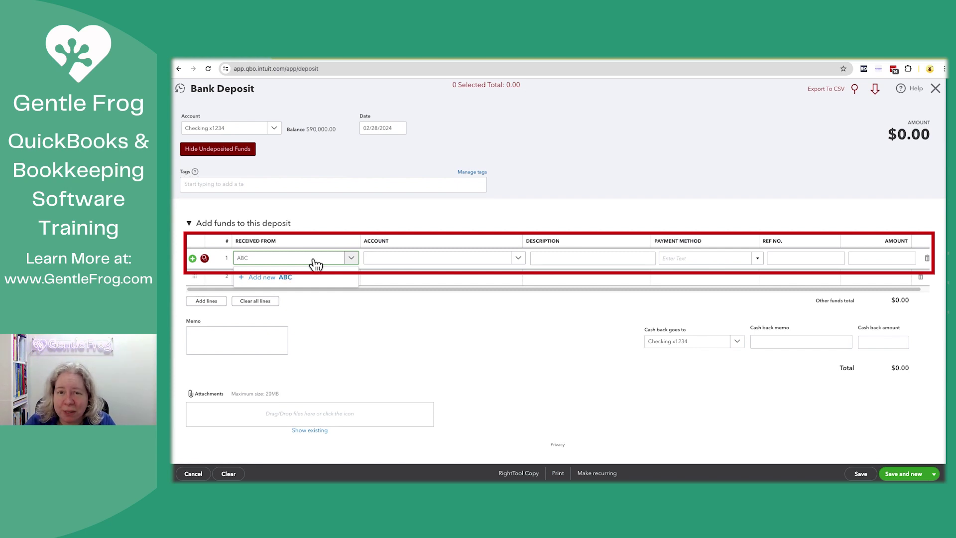
text( Corp)
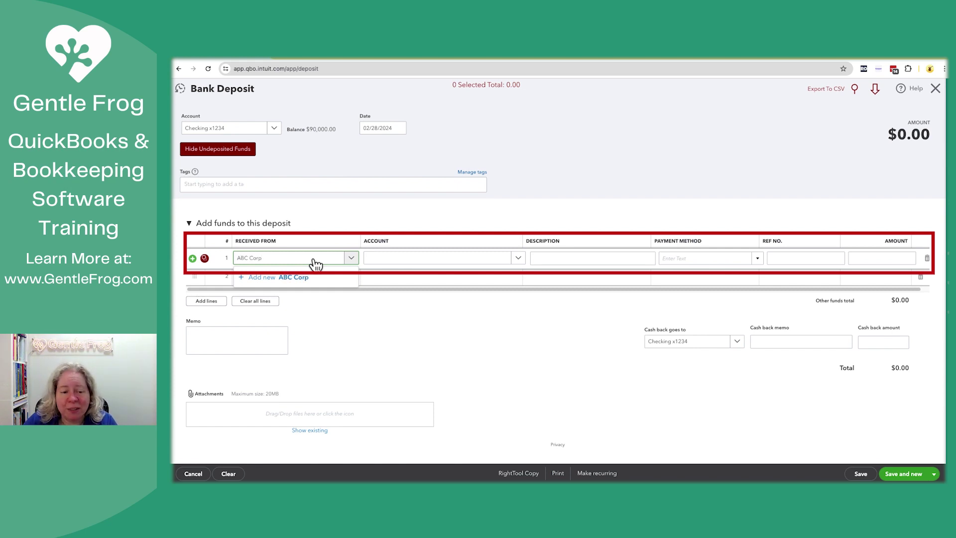
click(301, 276)
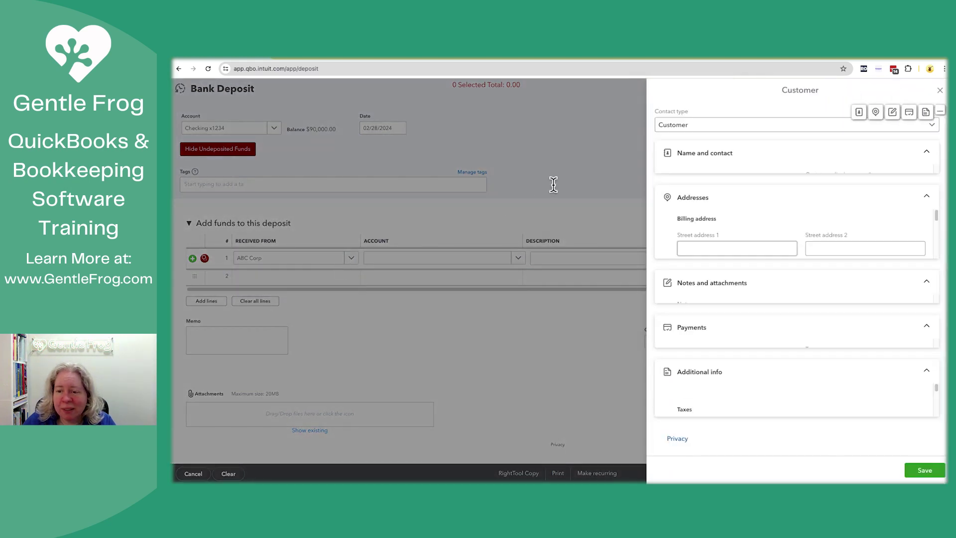
click(715, 126)
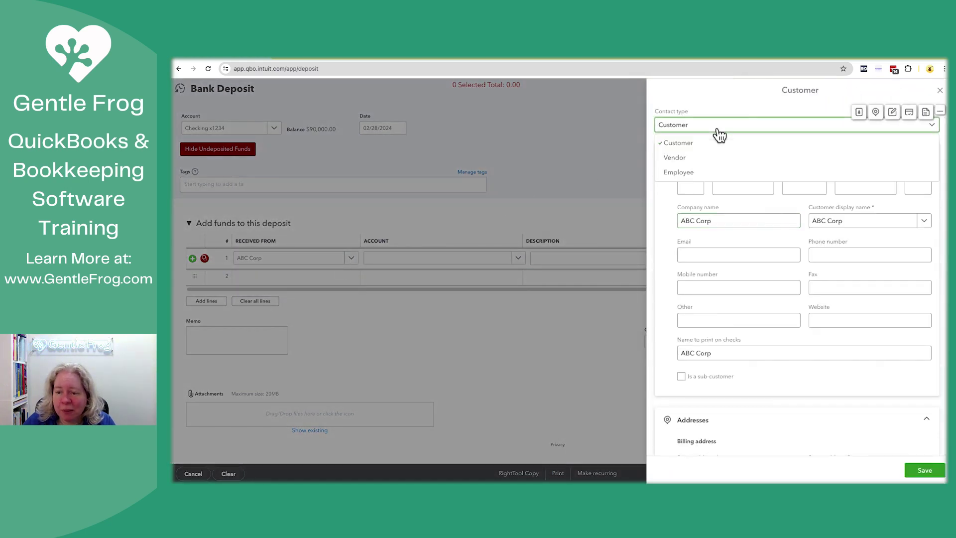
click(691, 159)
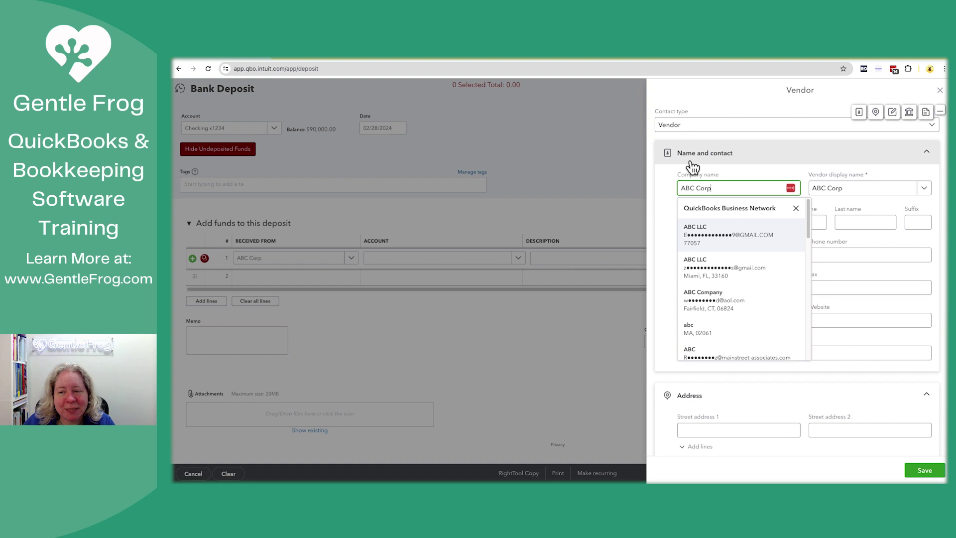
click(795, 208)
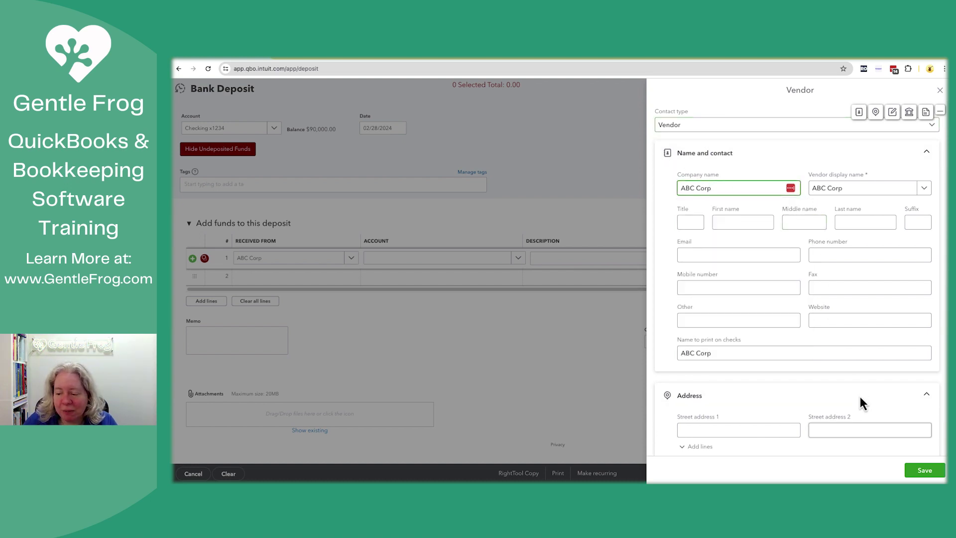
click(921, 469)
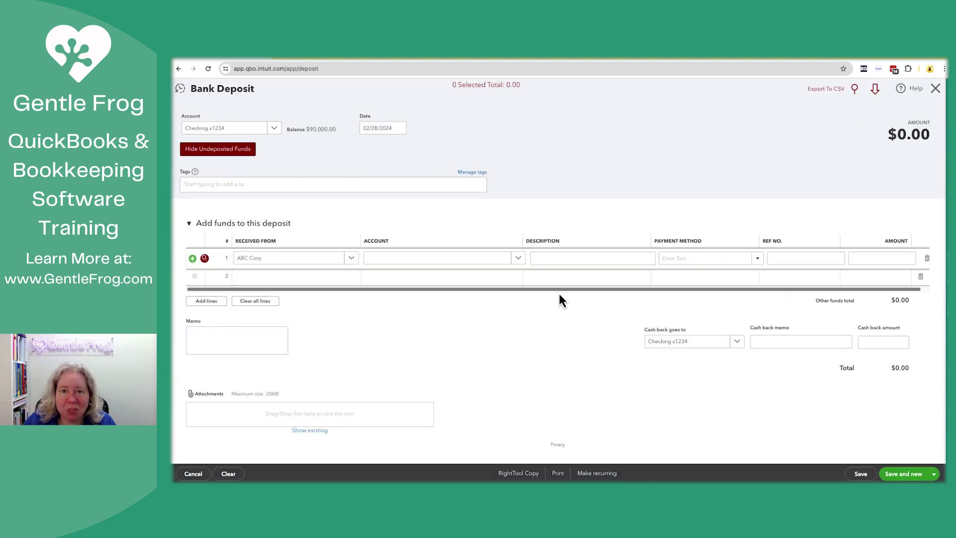
Post 450.00 on line 1 to Loan To ABC Corp, then search 'Int' for line 2's account
click(512, 263)
text(ab)
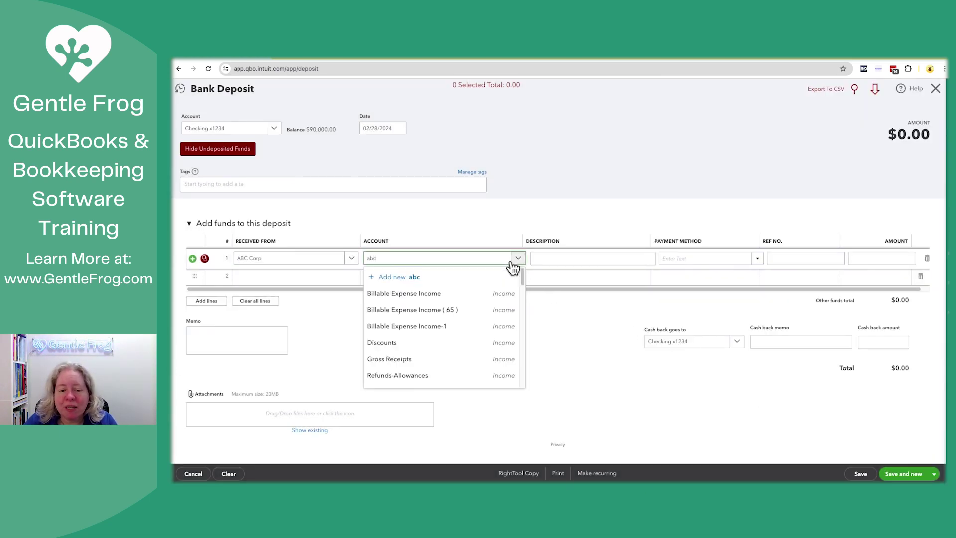
text(c)
click(471, 296)
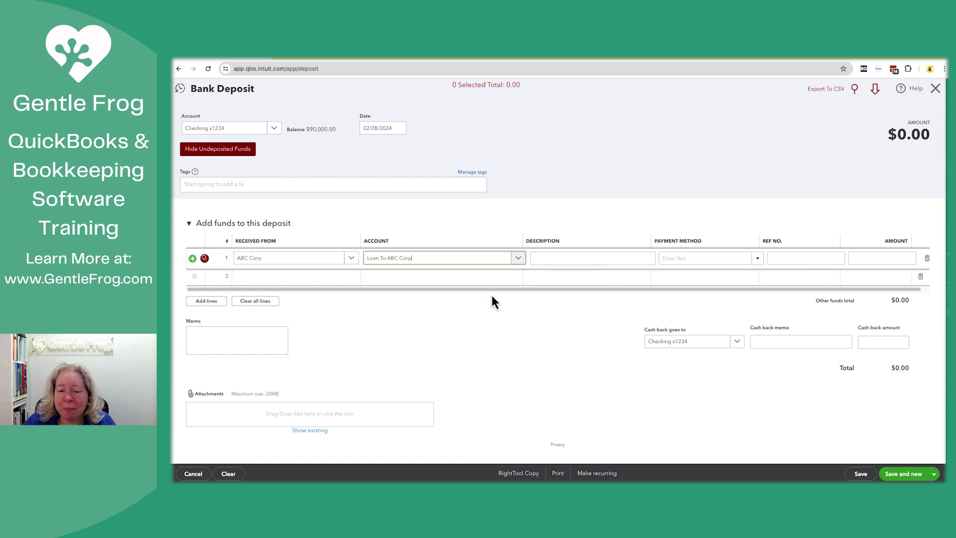
click(869, 259)
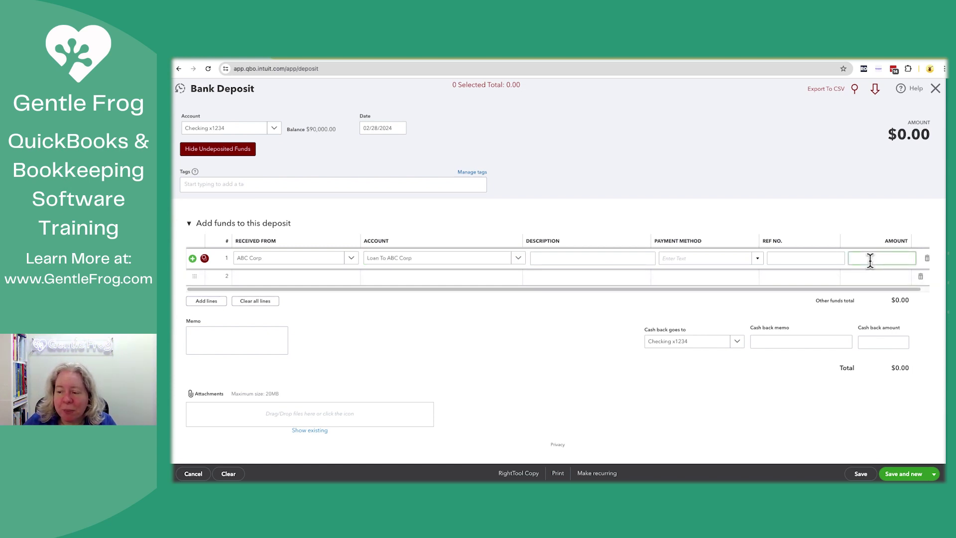
text(450)
key(Tab)
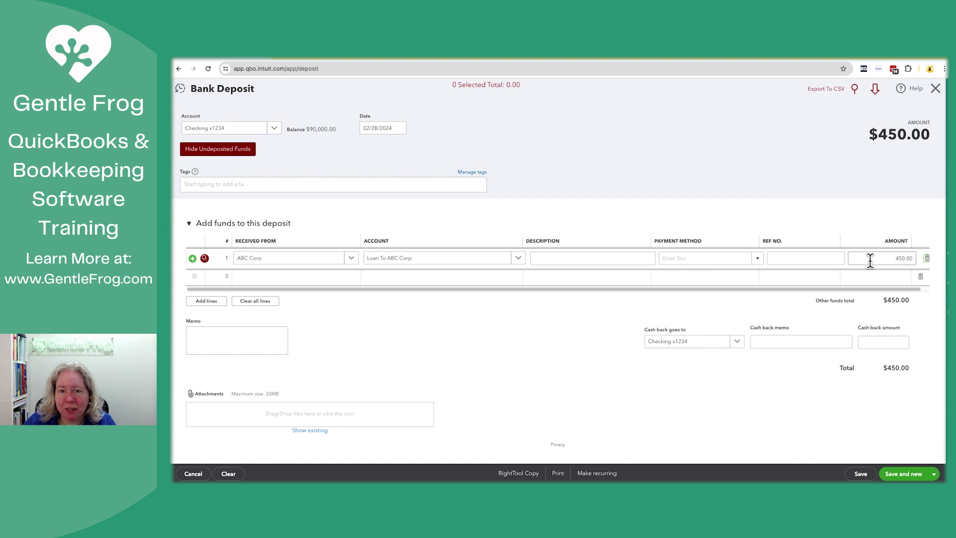
click(460, 278)
text(Interest)
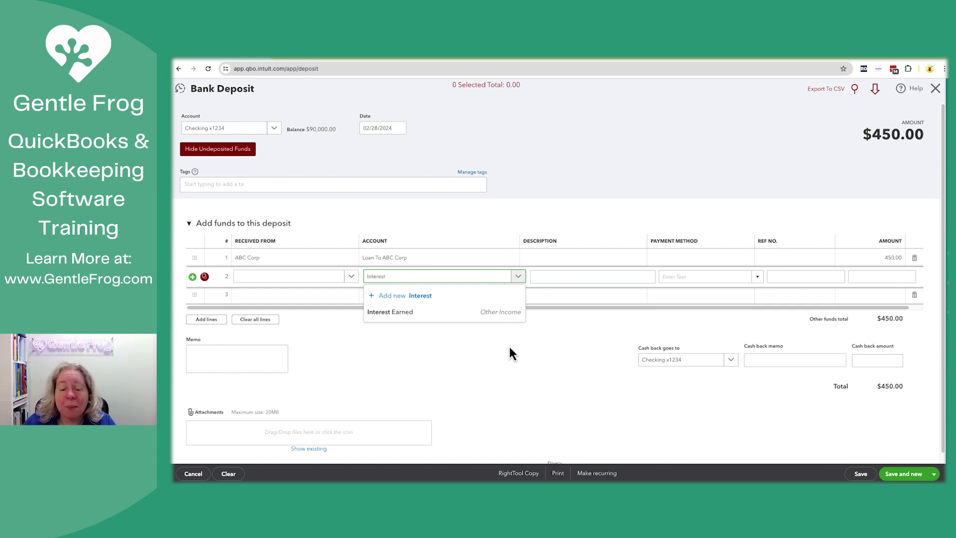
Set line 2 to Interest Earned with amount 50.00, making the total $500.00
key(Down)
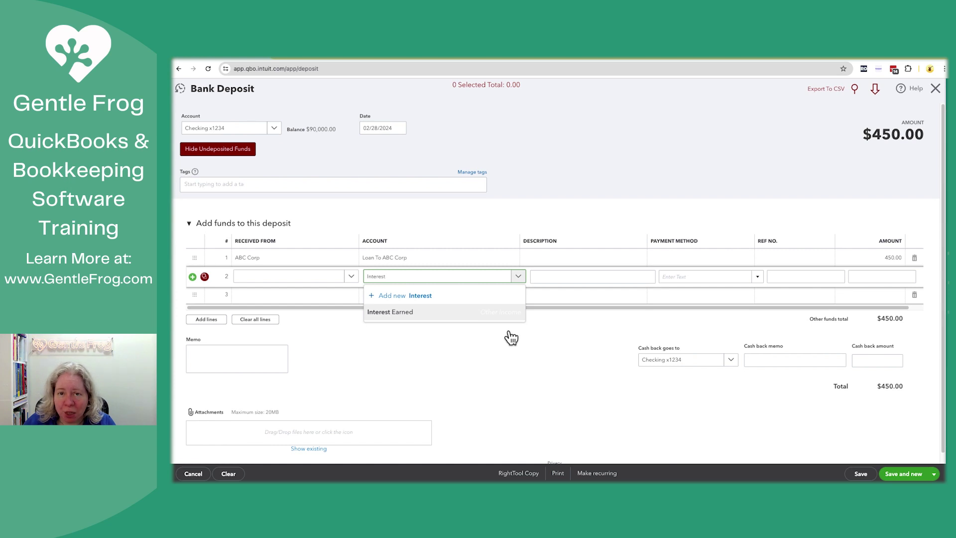
key(Return)
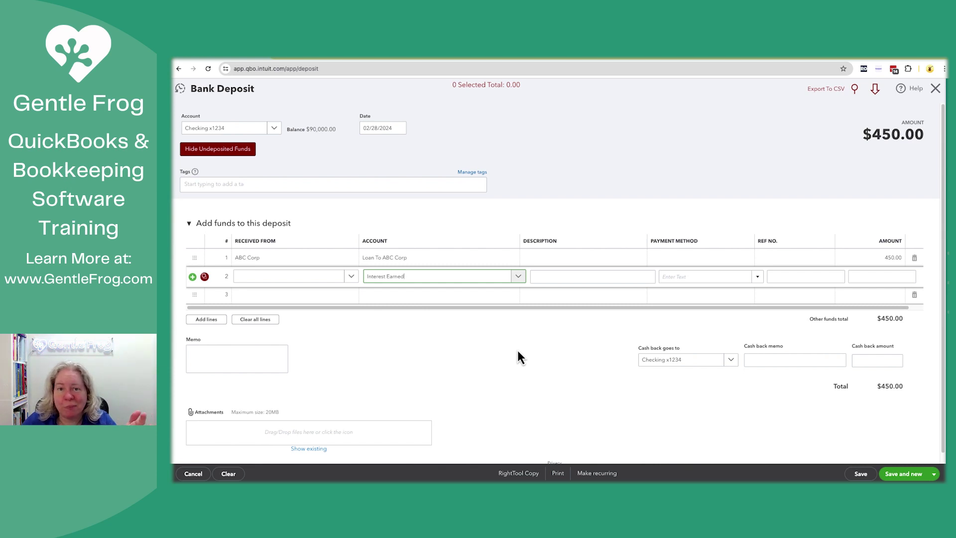
click(863, 280)
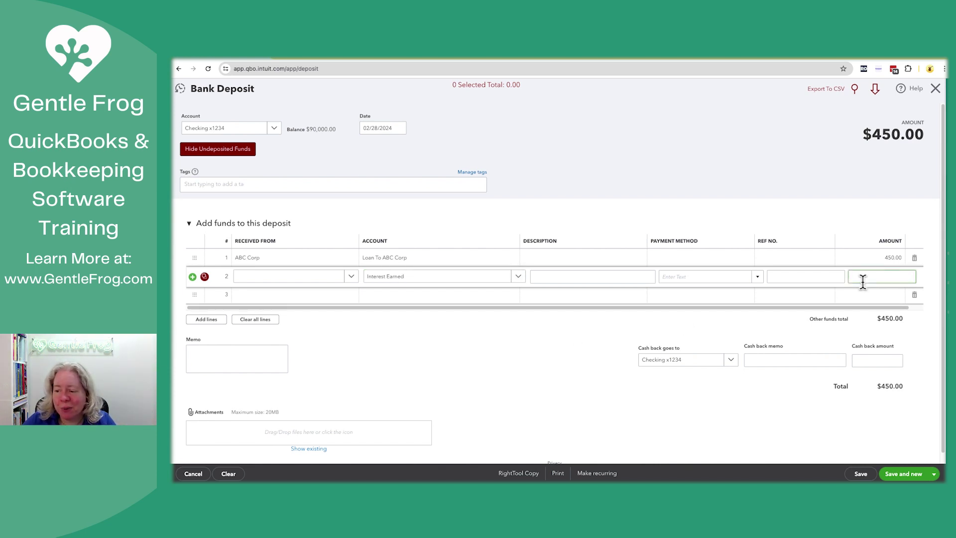
text(50)
click(556, 357)
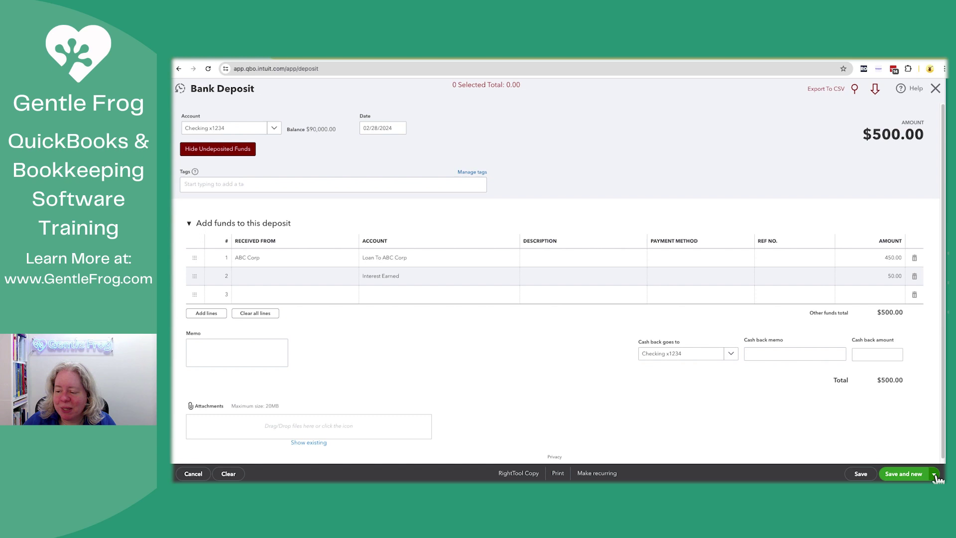
Save and close the $500.00 deposit, returning to the updated Balance Sheet
click(911, 471)
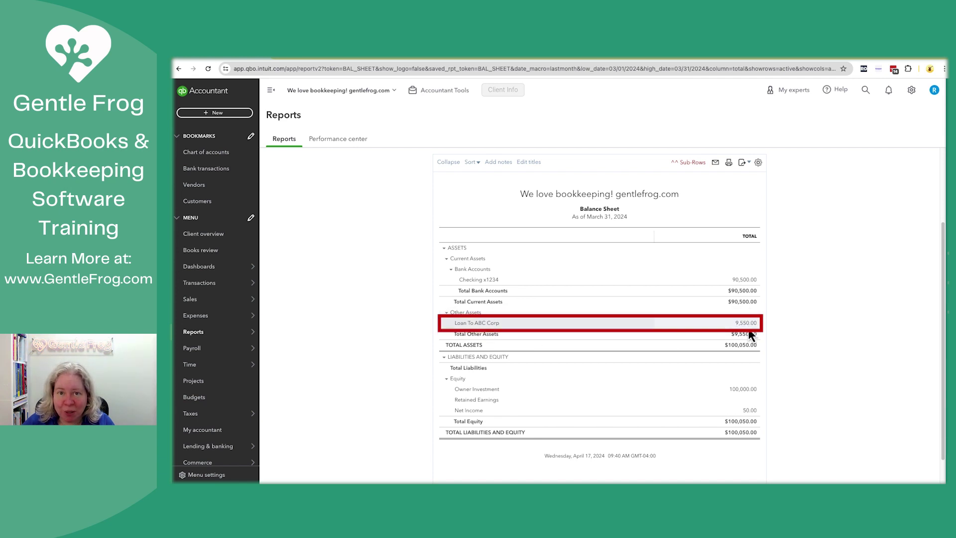
Run the Profit and Loss report from 02/01/2024 to 02/28/2024
mouse_move(239, 332)
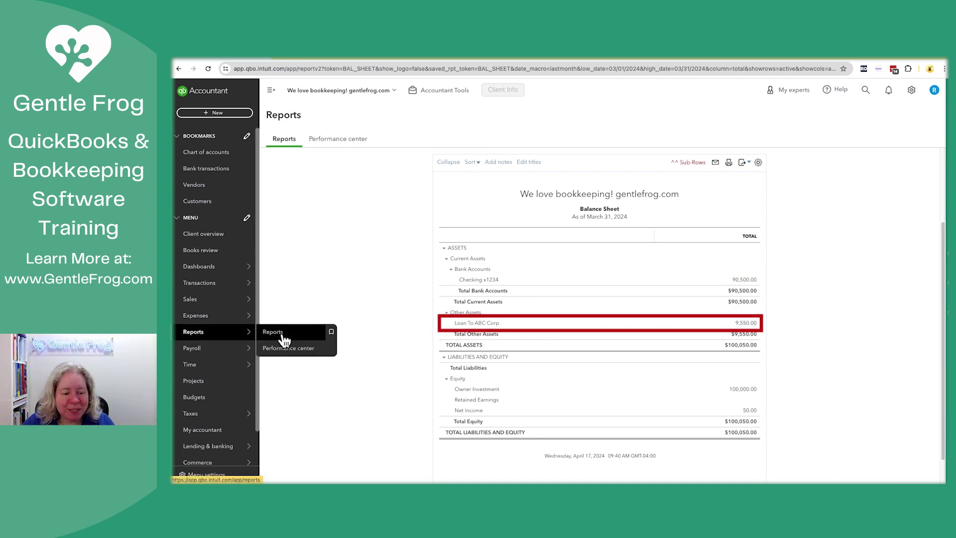
click(276, 332)
click(320, 314)
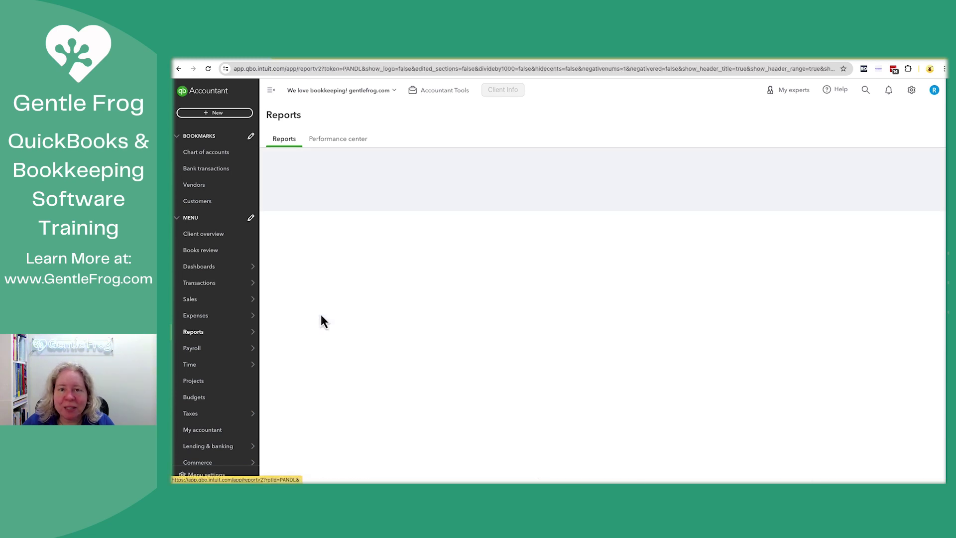
click(380, 201)
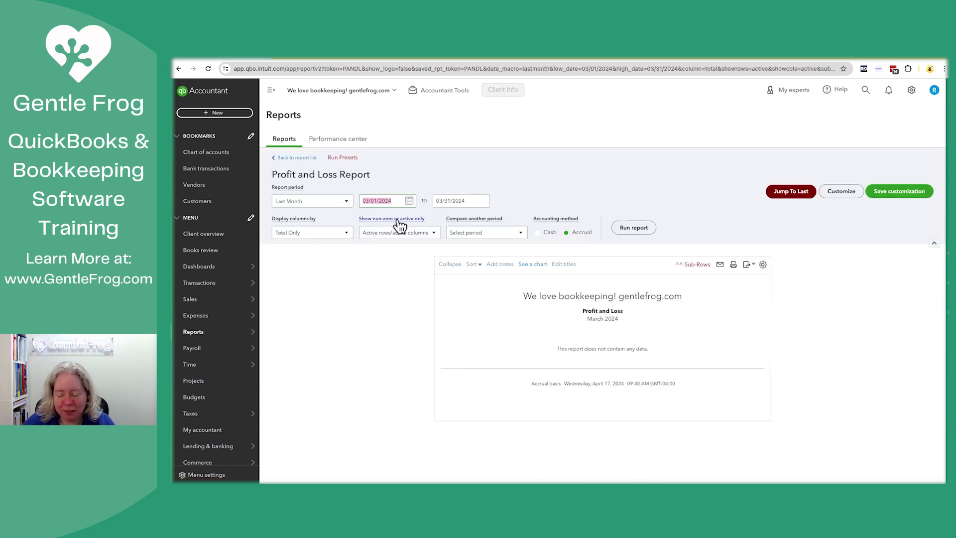
text(02/)
text(01)
key(Tab)
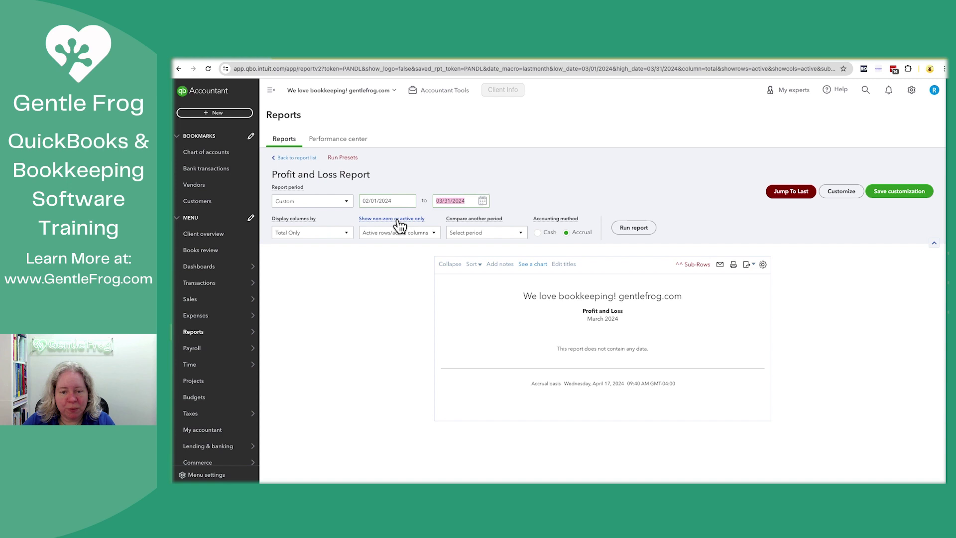
text(02/28/2024)
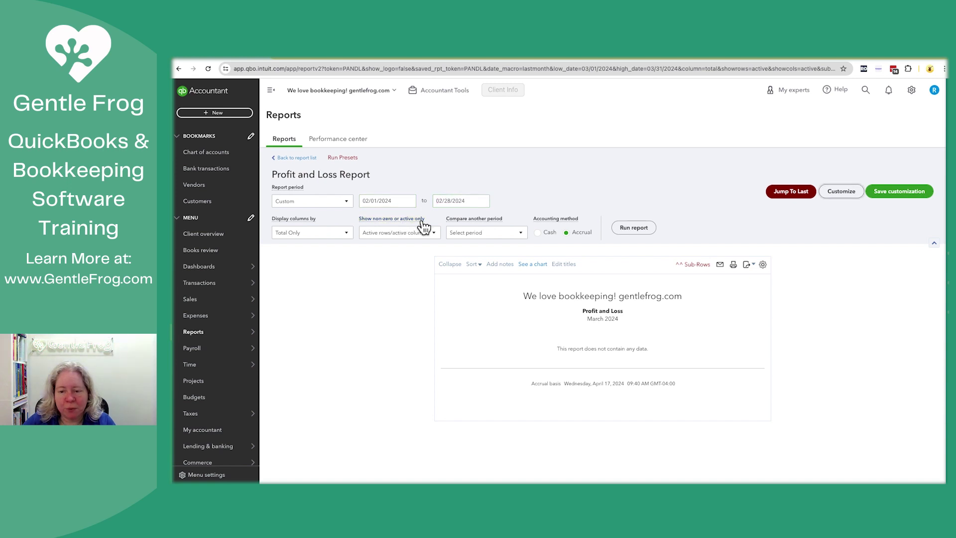
click(635, 229)
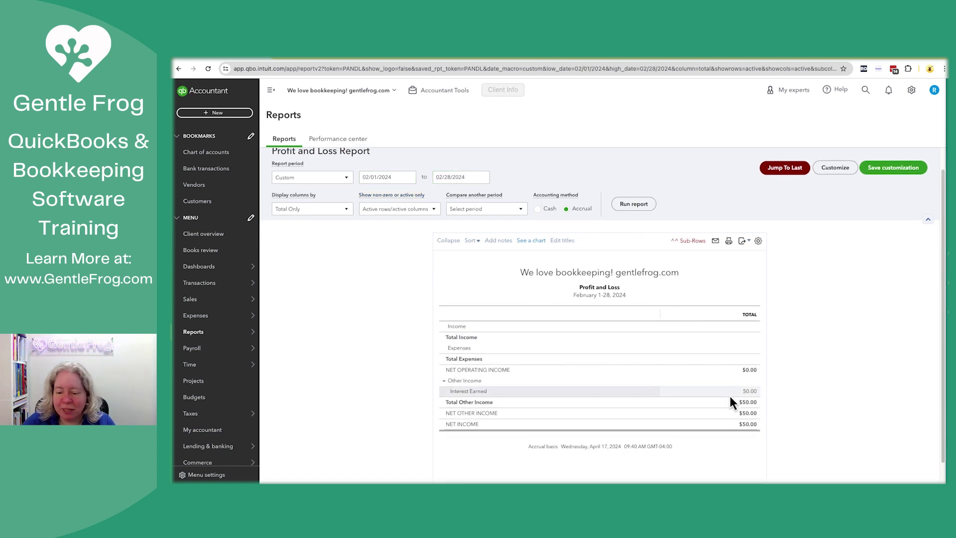